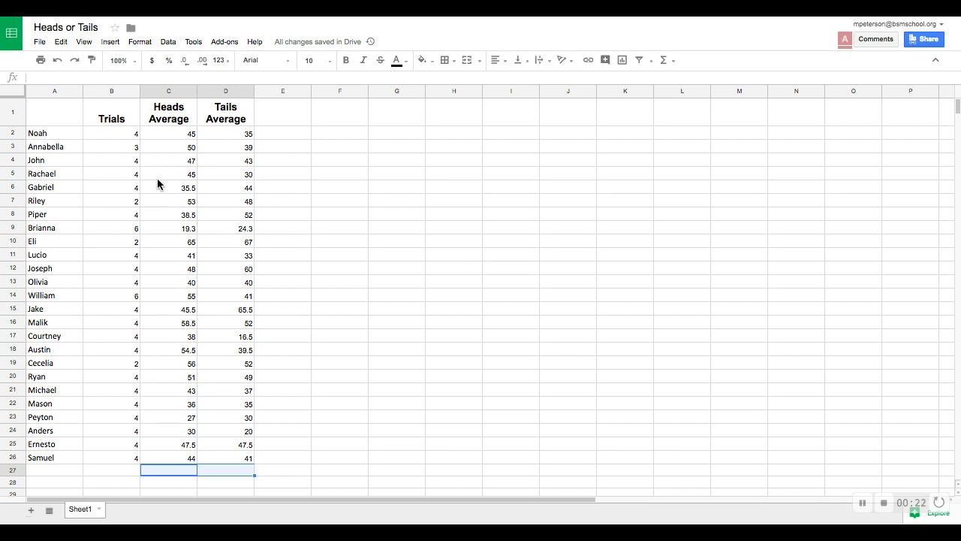
Calculate the average of the Heads Average values in C2:C26 with an AVERAGE formula in cell C27
left_click(178, 134)
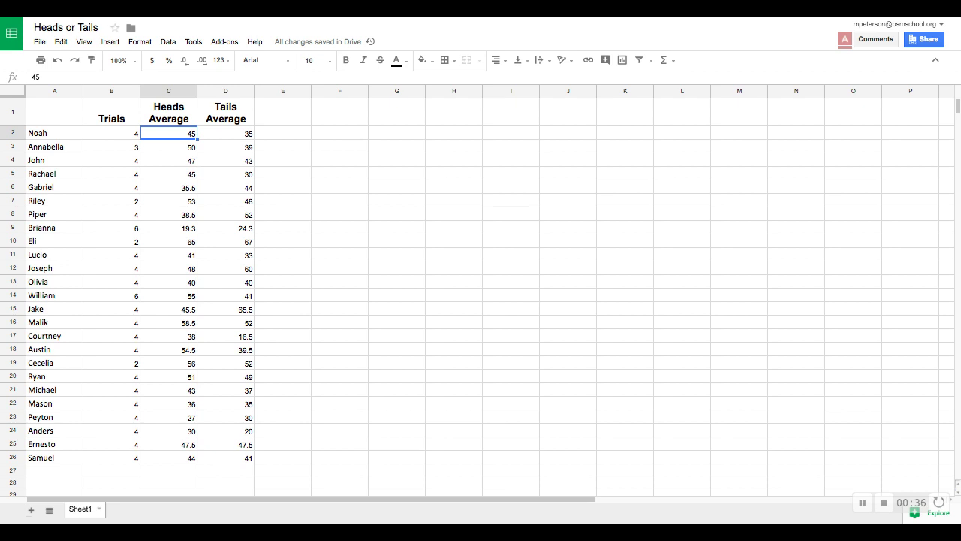
key("ctrl+shift+Down")
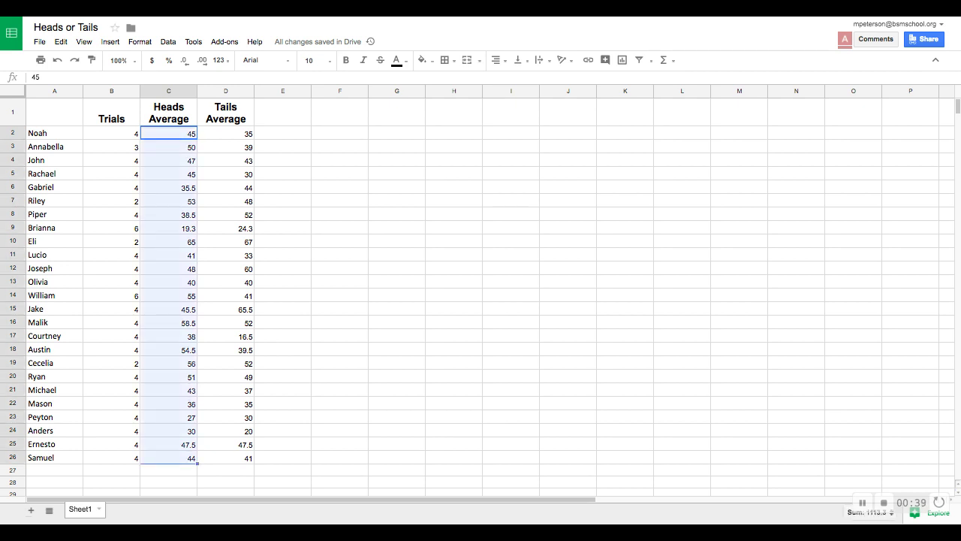
left_click(664, 66)
left_click(682, 96)
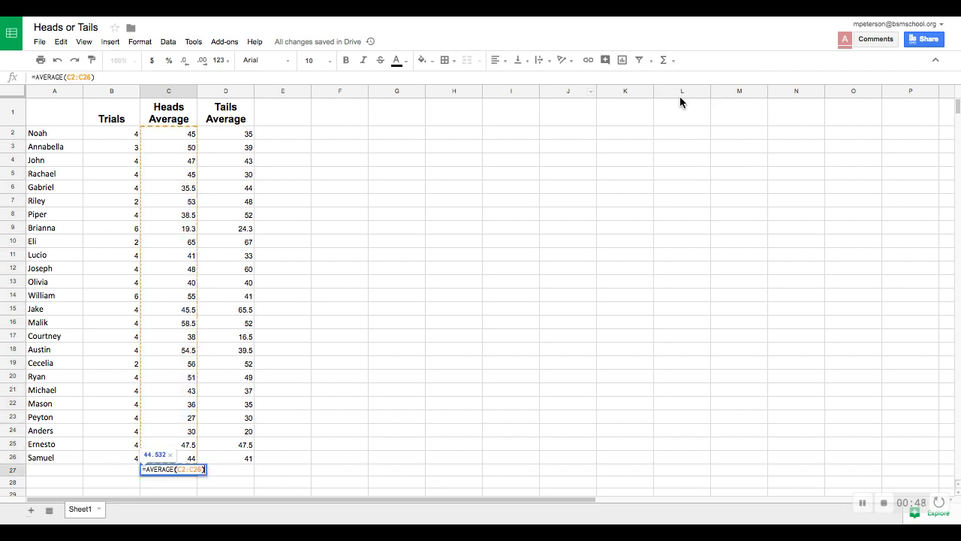
left_click(326, 377)
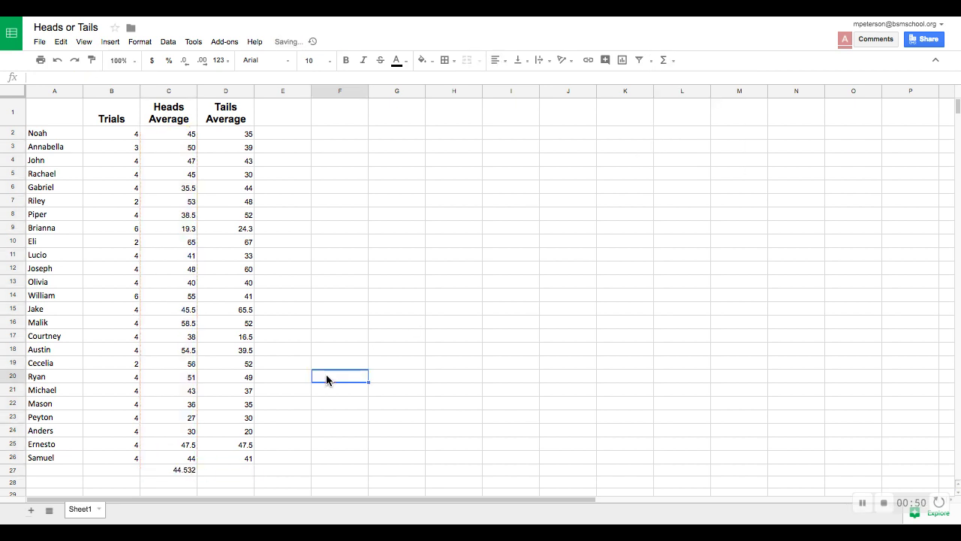
Fill the average formula from C27 across to D27 for the Tails Average column
left_click(184, 472)
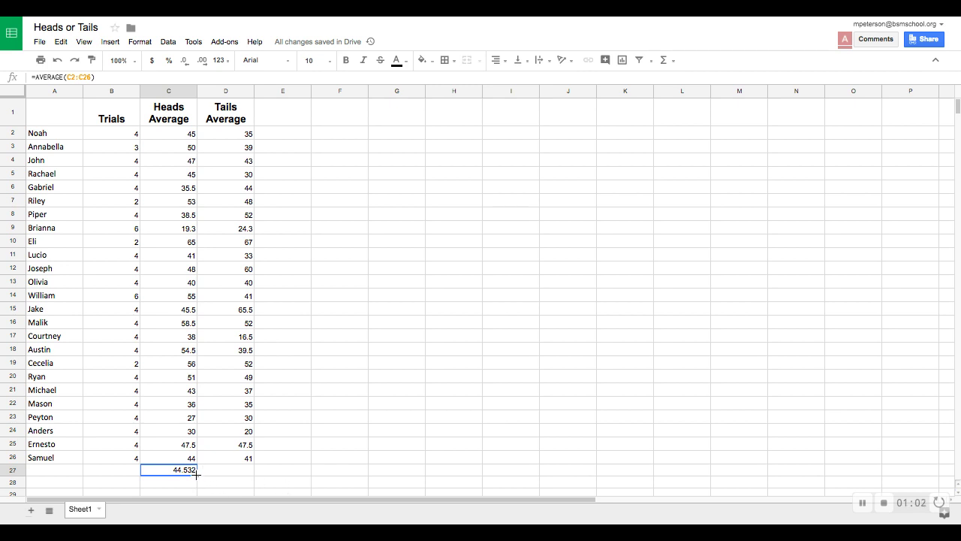
left_click_drag(196, 475, 218, 469)
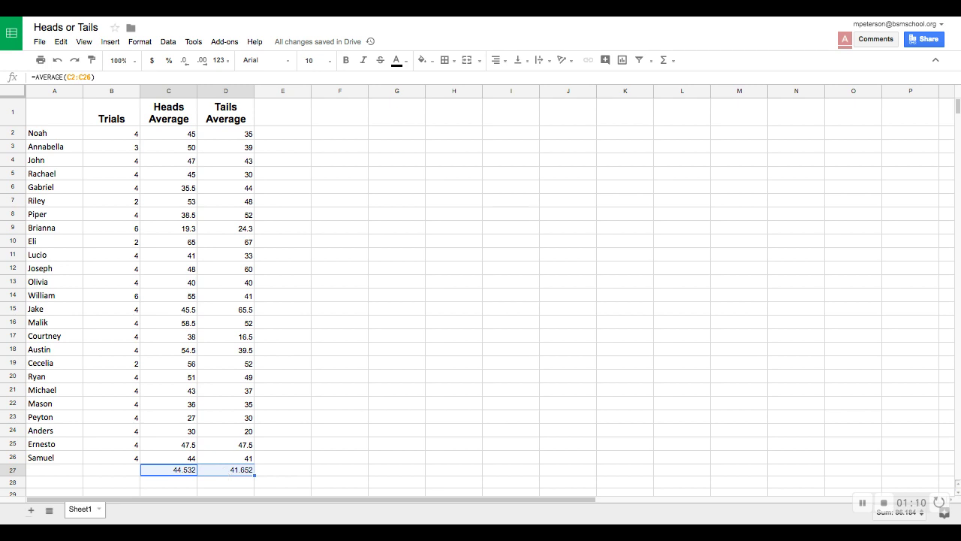
left_click(297, 429)
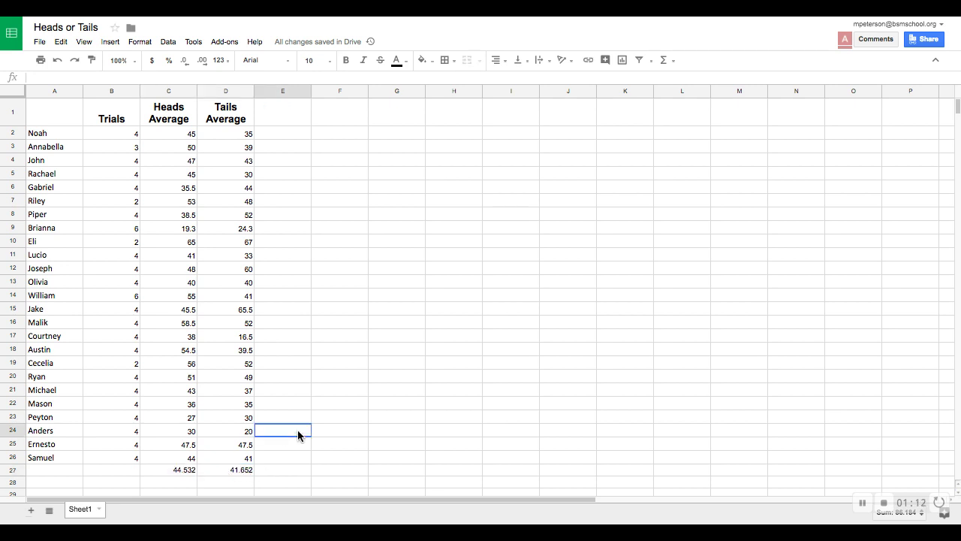
left_click(177, 114)
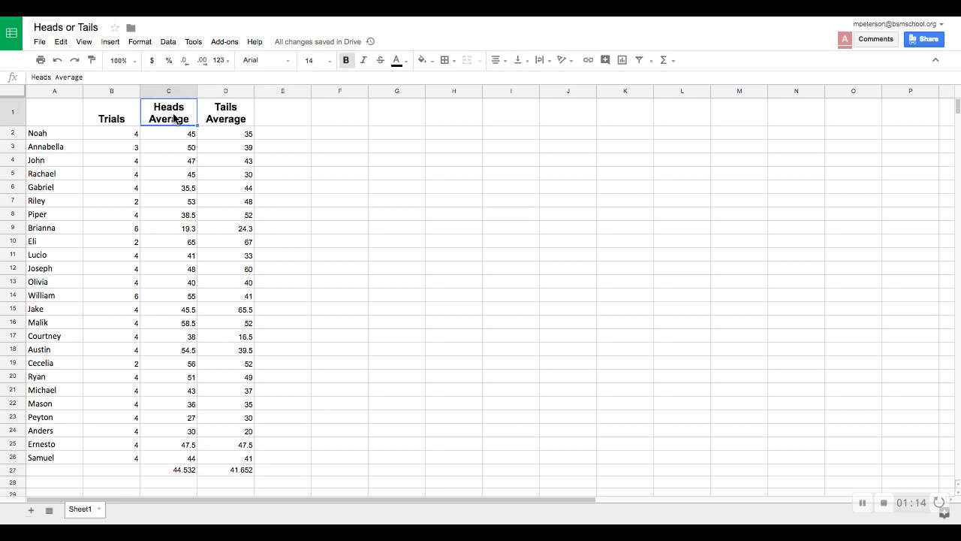
left_click(219, 122, "shift")
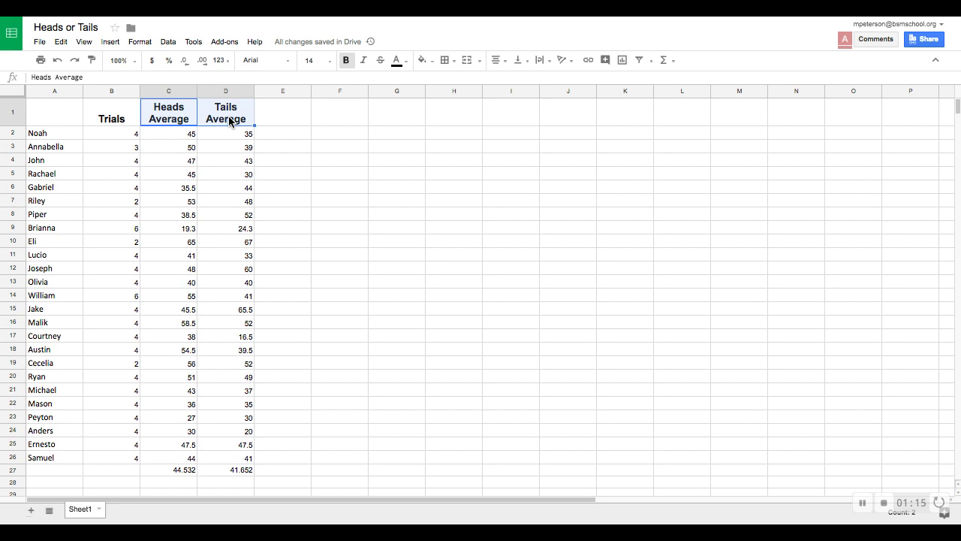
left_click(344, 174)
key("ctrl+v")
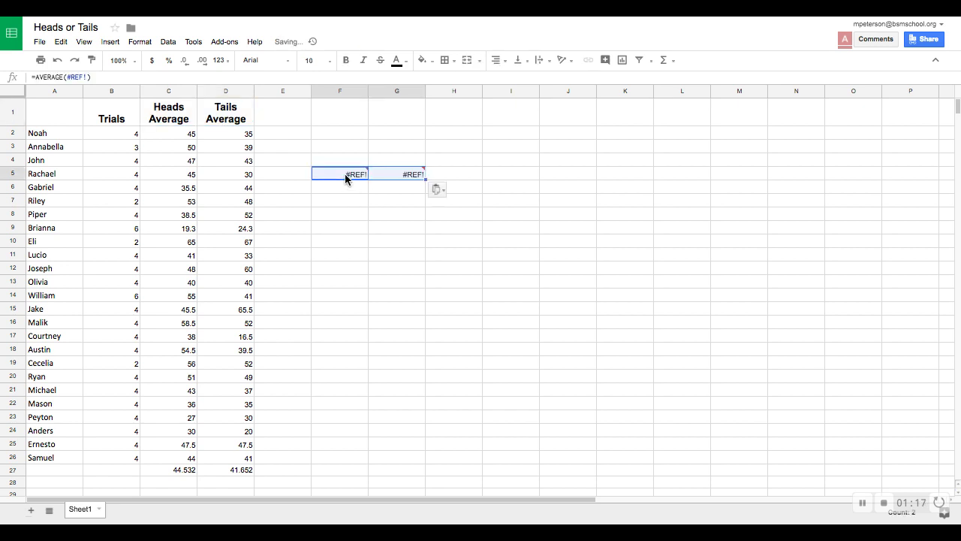
key("ctrl+z")
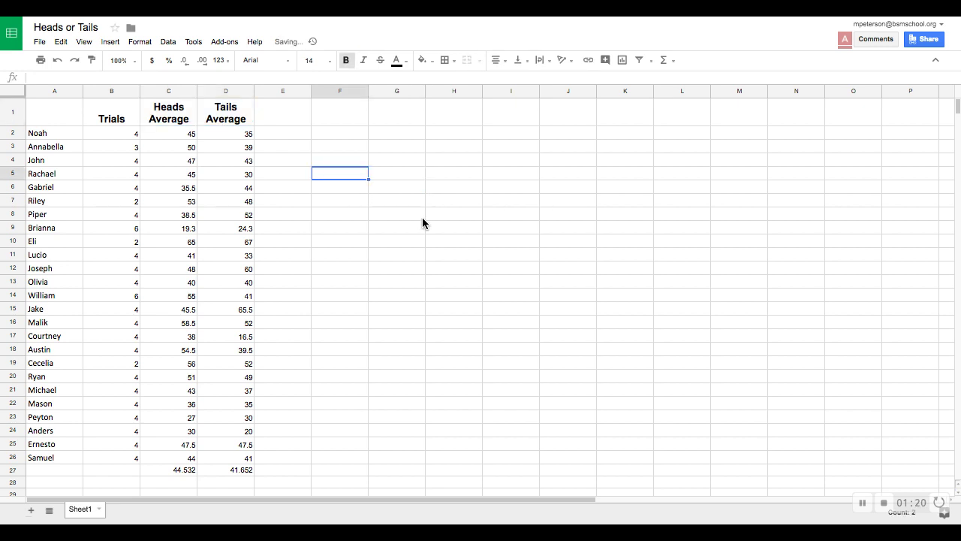
Copy the Heads Average and Tails Average headers from C1:D1 to F4:G4
left_click(167, 117)
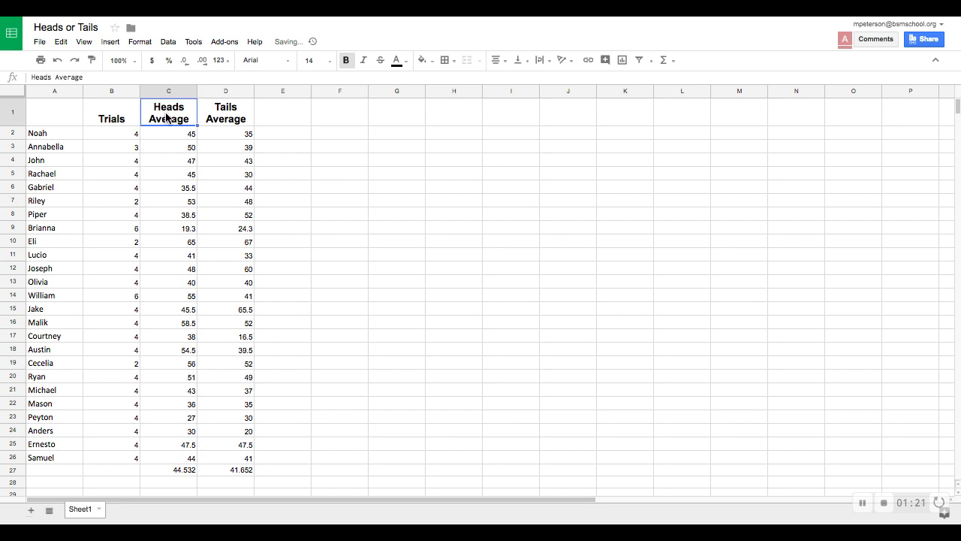
left_click(227, 118, "shift")
key("ctrl+c")
left_click(323, 160)
key("ctrl+v")
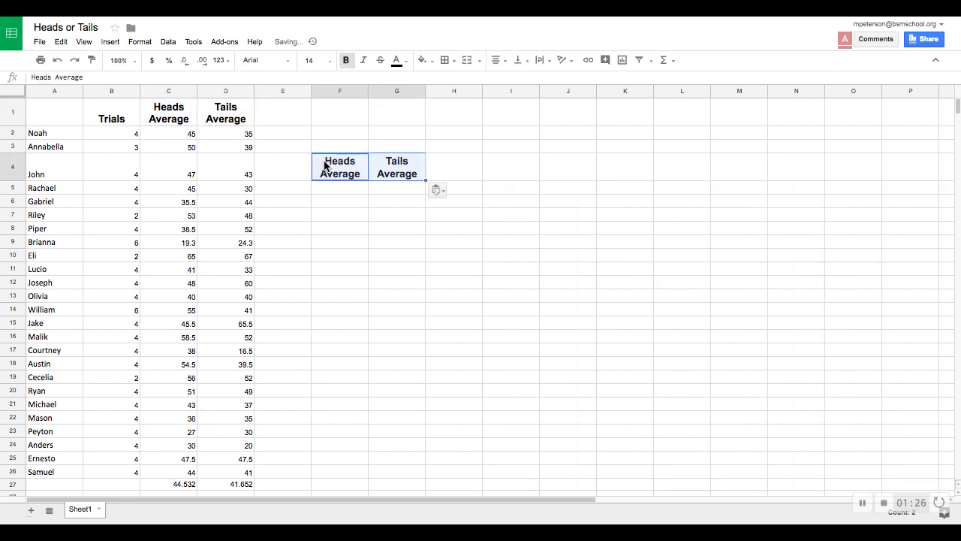
Copy the two averages from C27:D27 into F5:G5 beneath the copied headers, pasted as values only
left_click(190, 485)
left_click(233, 486, "shift")
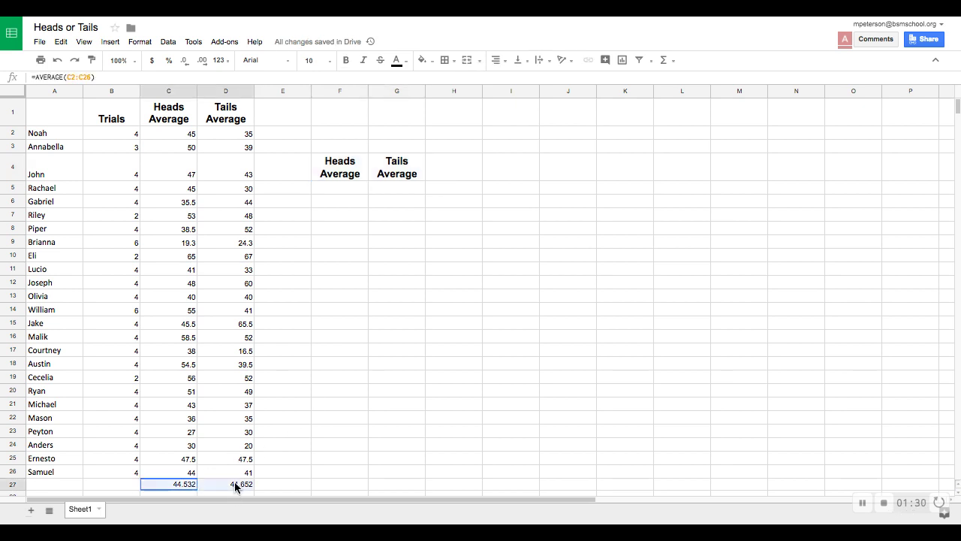
key("ctrl+c")
left_click(350, 193)
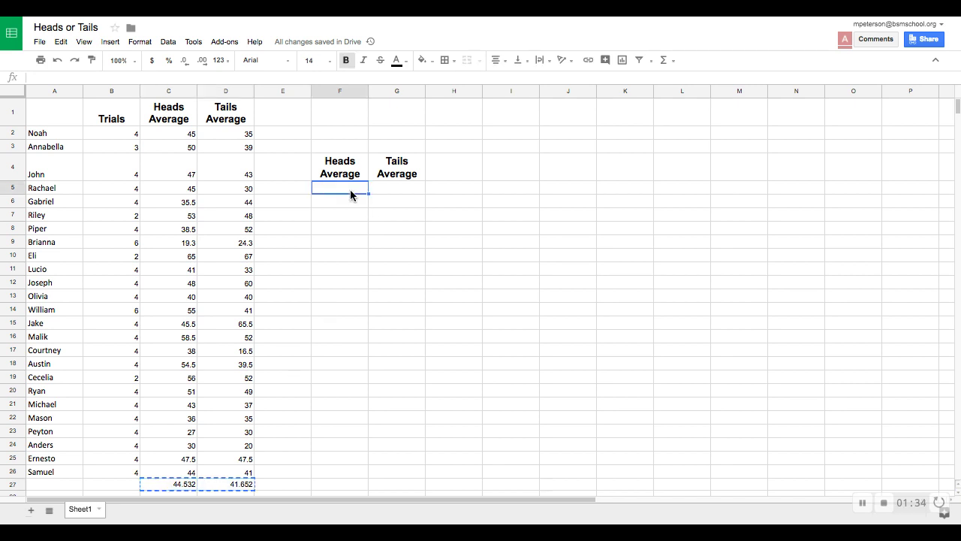
key("ctrl+v")
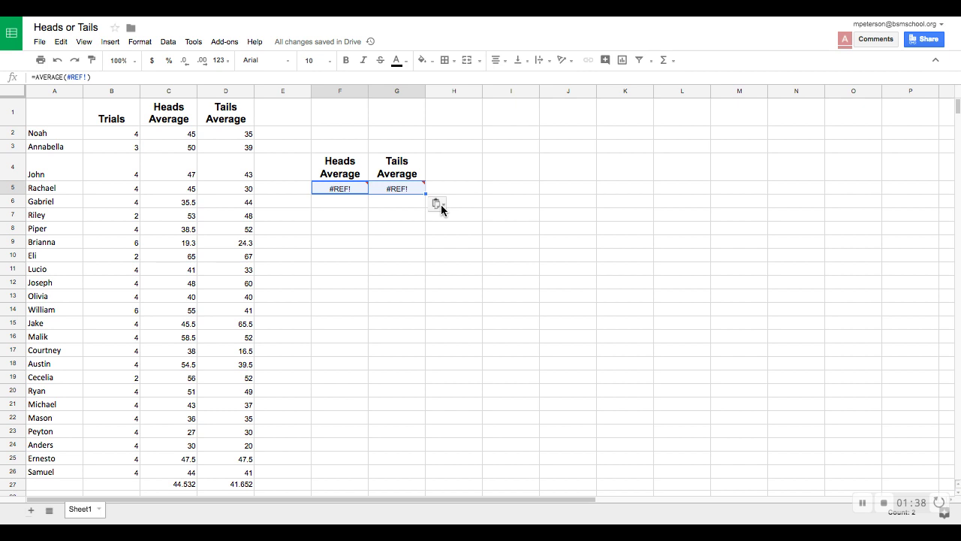
left_click(441, 204)
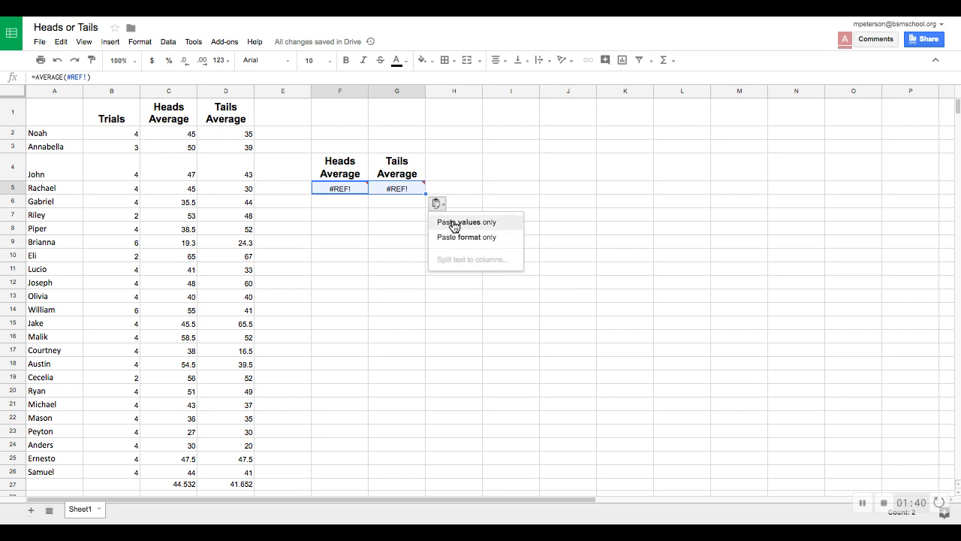
left_click(453, 223)
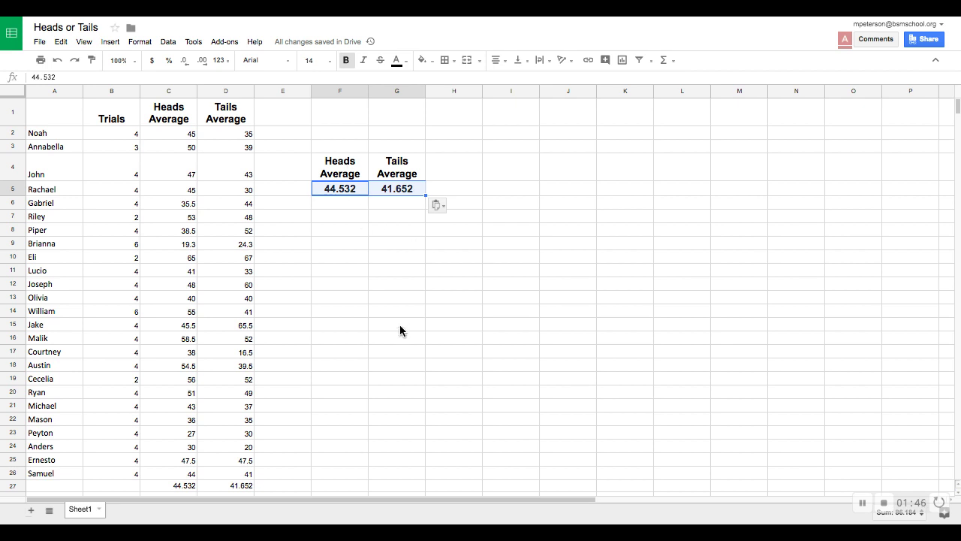
left_click(412, 303)
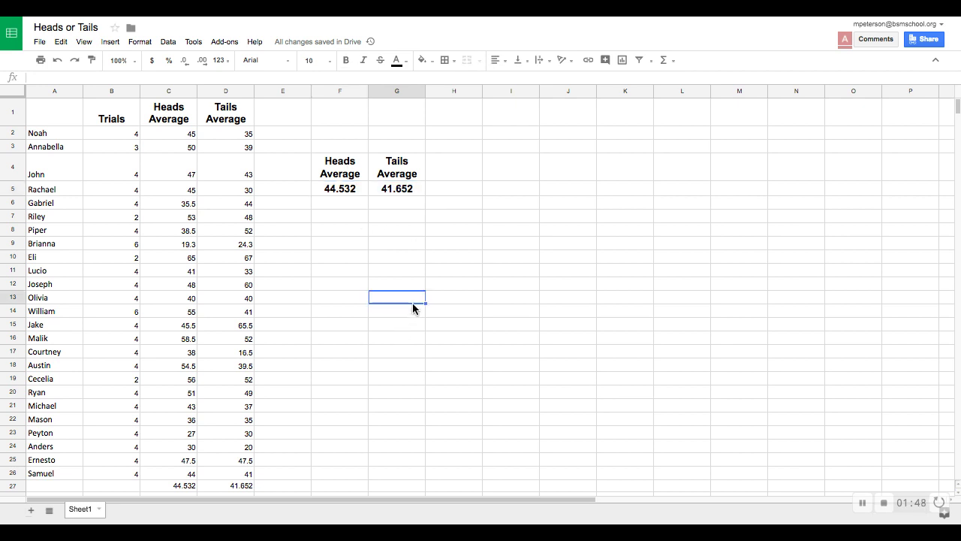
Insert a column chart from the summary range F4:G5
left_click(350, 174)
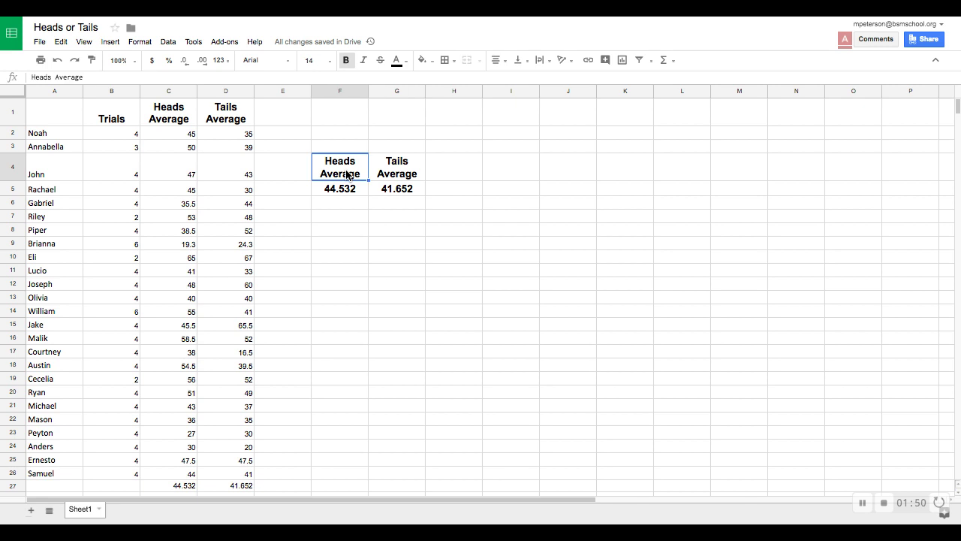
left_click(409, 194, "shift")
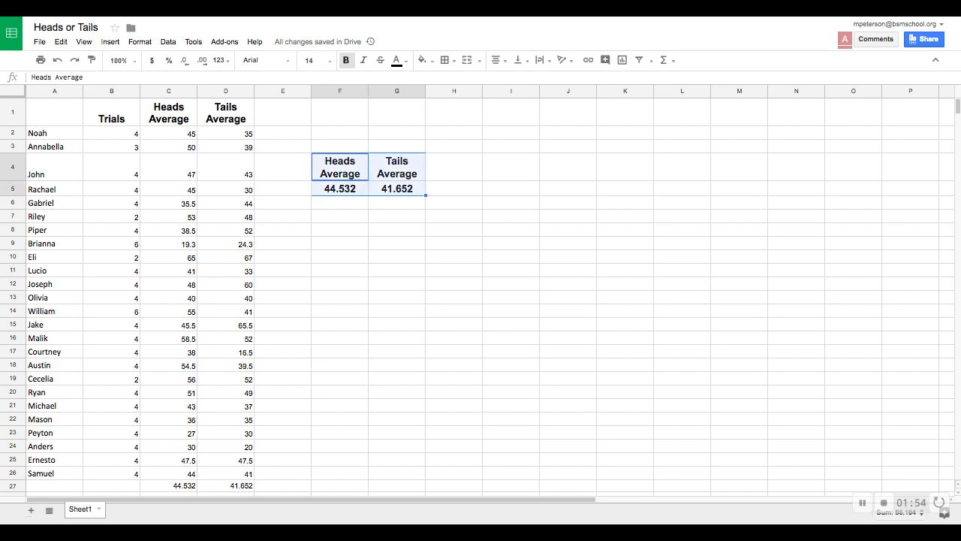
left_click(622, 61)
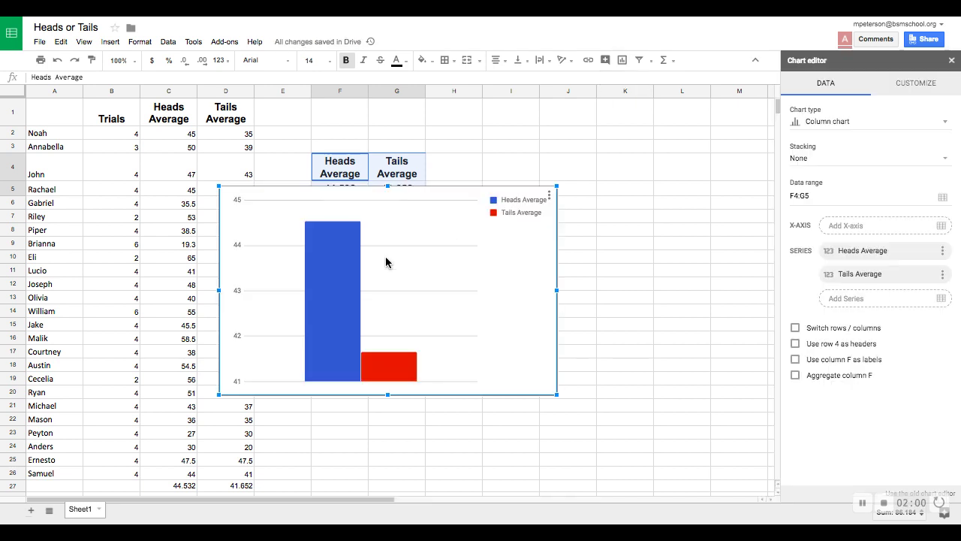
Set the chart title to "The Effect of ______ on _______." with blanks for the two variables
mouse_move(345, 287)
left_click(928, 87)
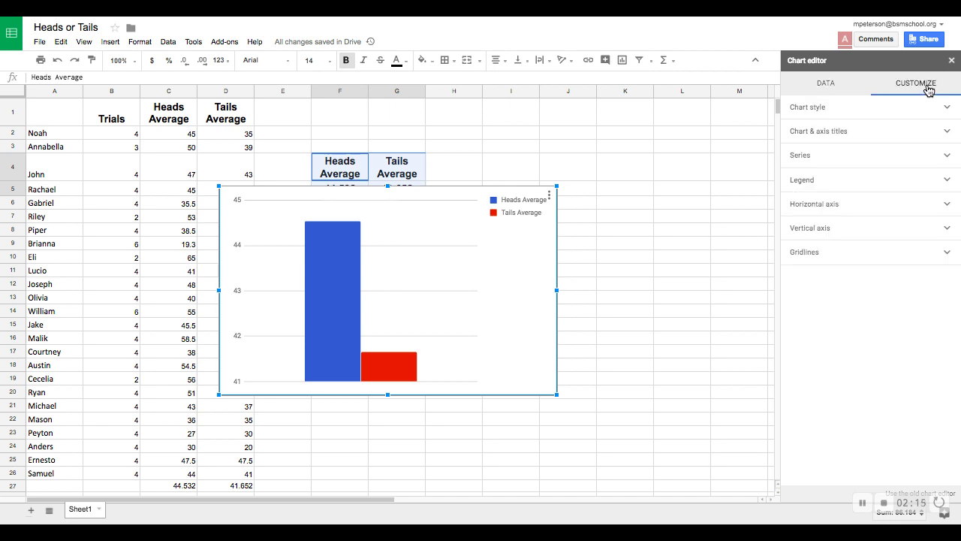
left_click(947, 132)
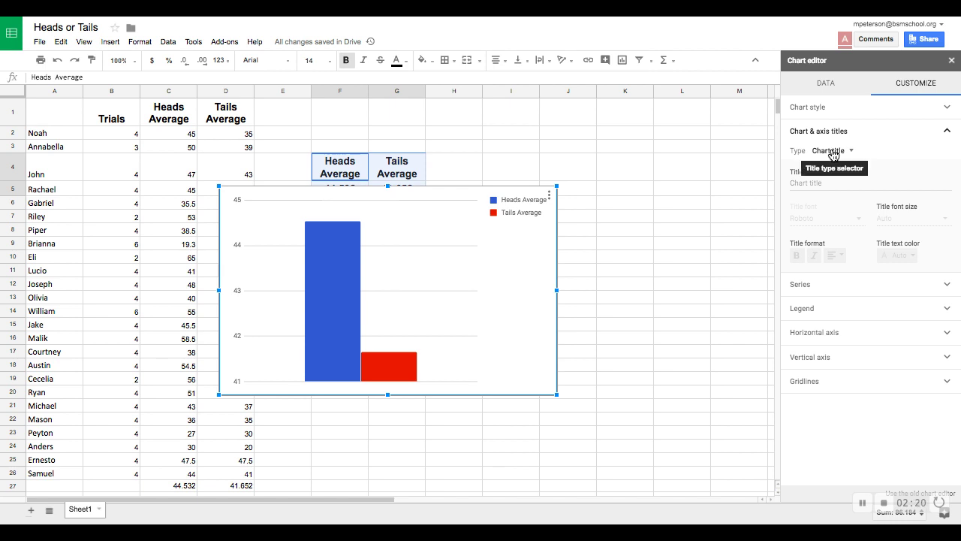
left_click(810, 181)
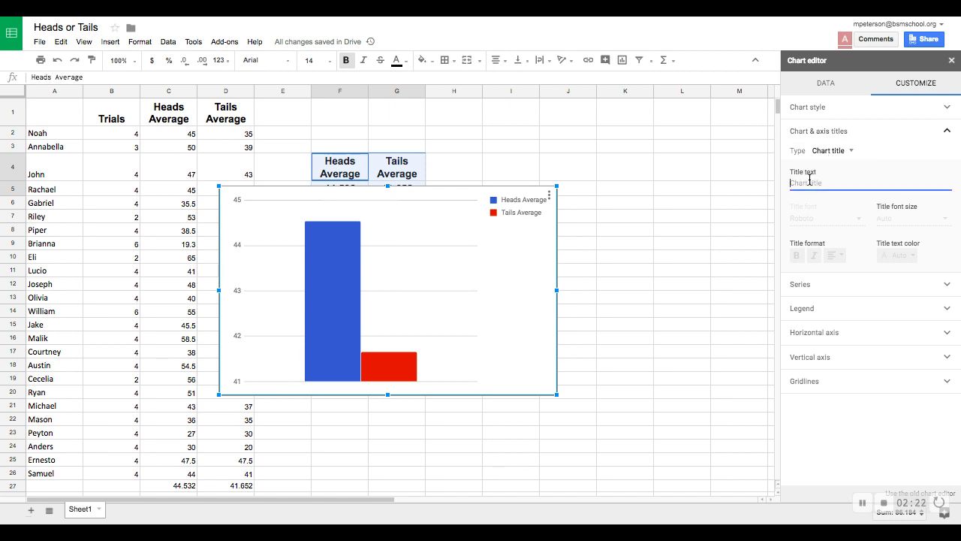
type("The Effect of")
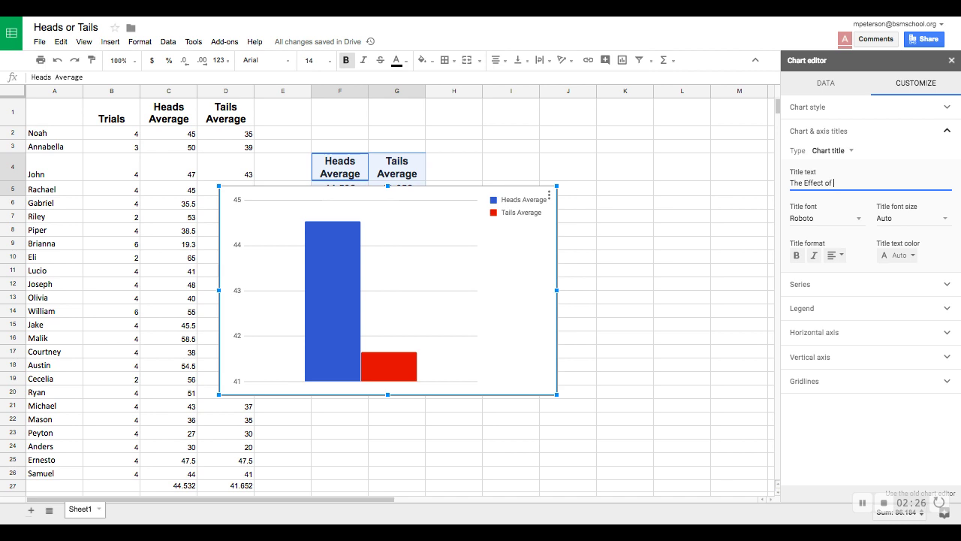
type(" ____")
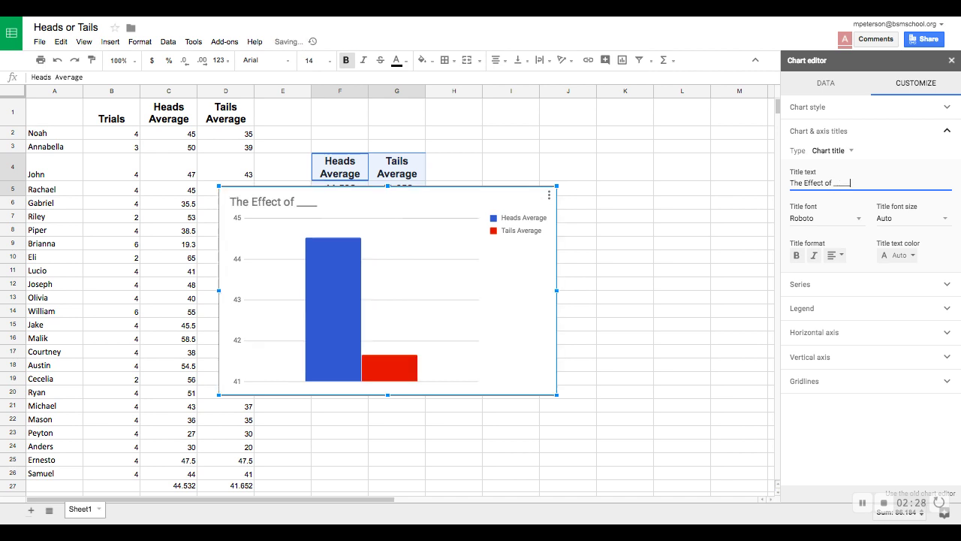
type("_ on _______.")
Set the chart's horizontal axis title to "Heads or Tails"
left_click(829, 152)
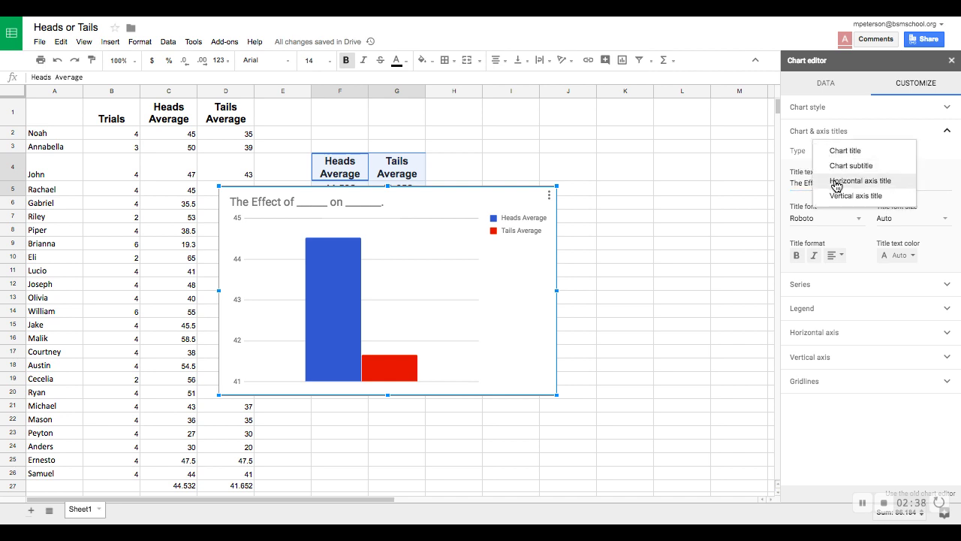
left_click(834, 180)
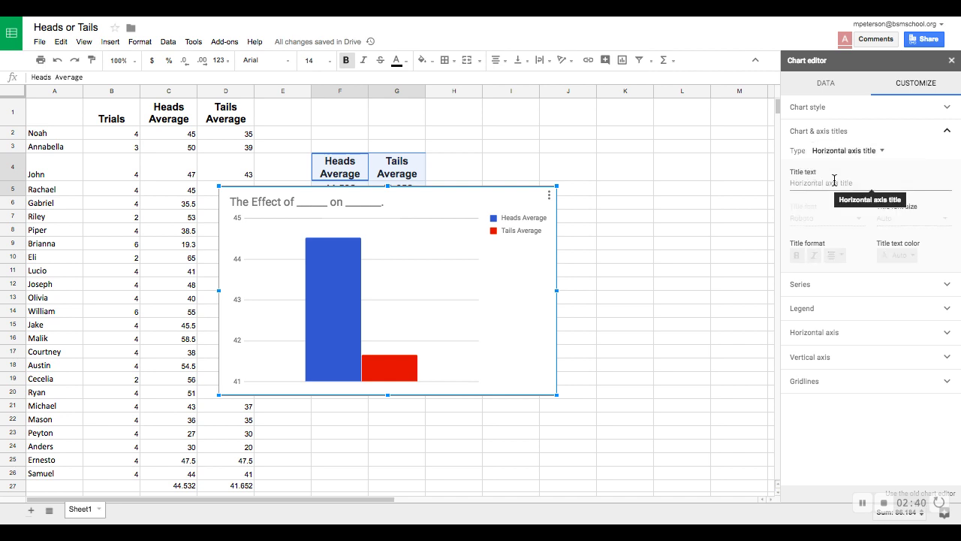
left_click(834, 181)
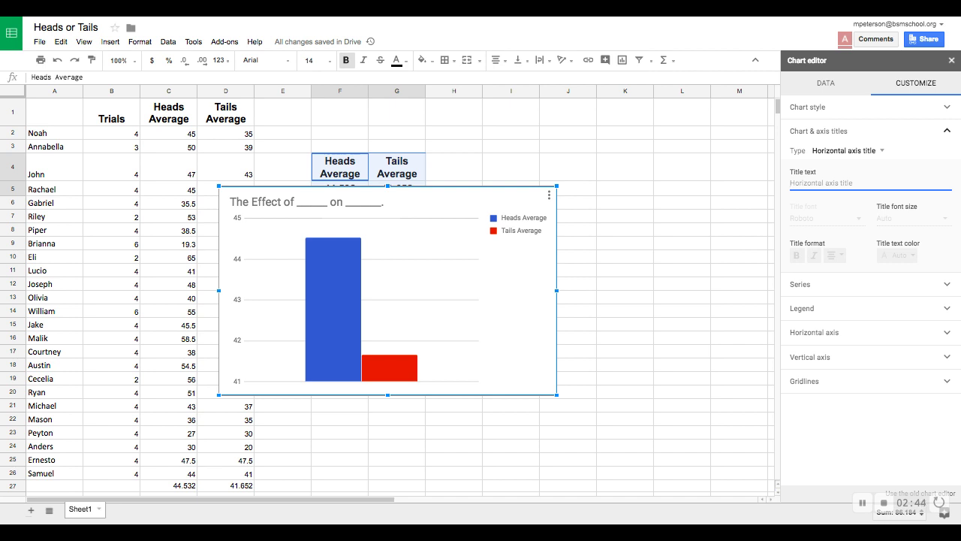
type("Heads")
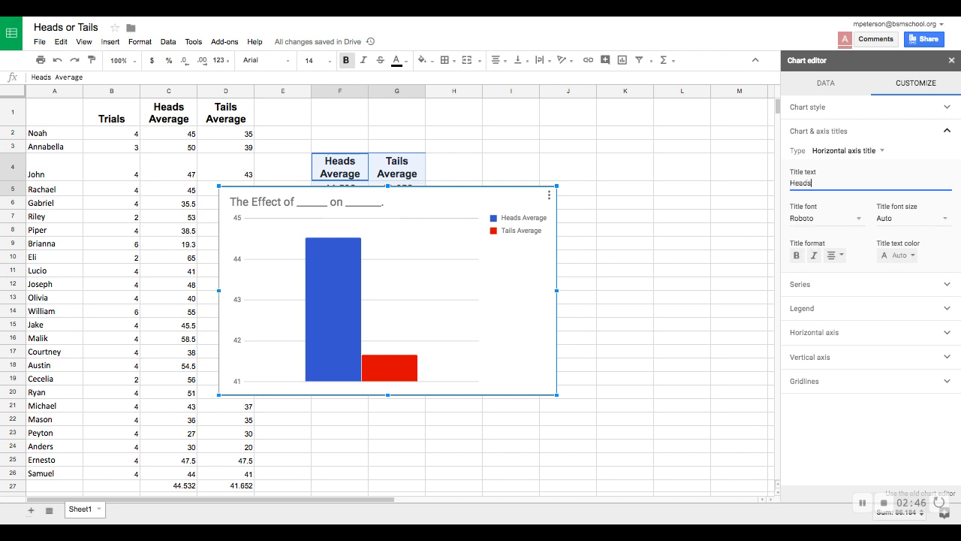
type(" of Tails")
Set the chart's vertical axis title to "Number of Coin Flips" and close the chart editor
left_click(847, 152)
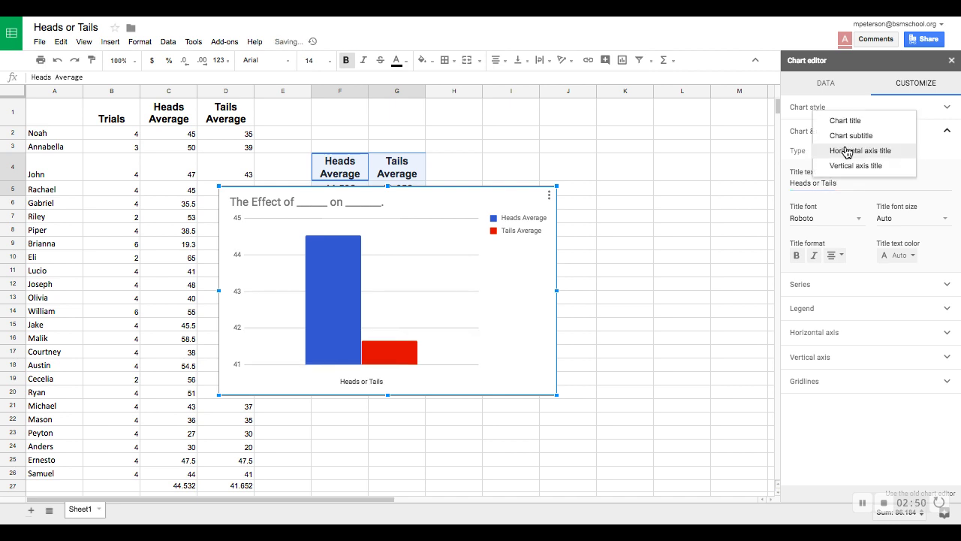
left_click(857, 172)
left_click(822, 179)
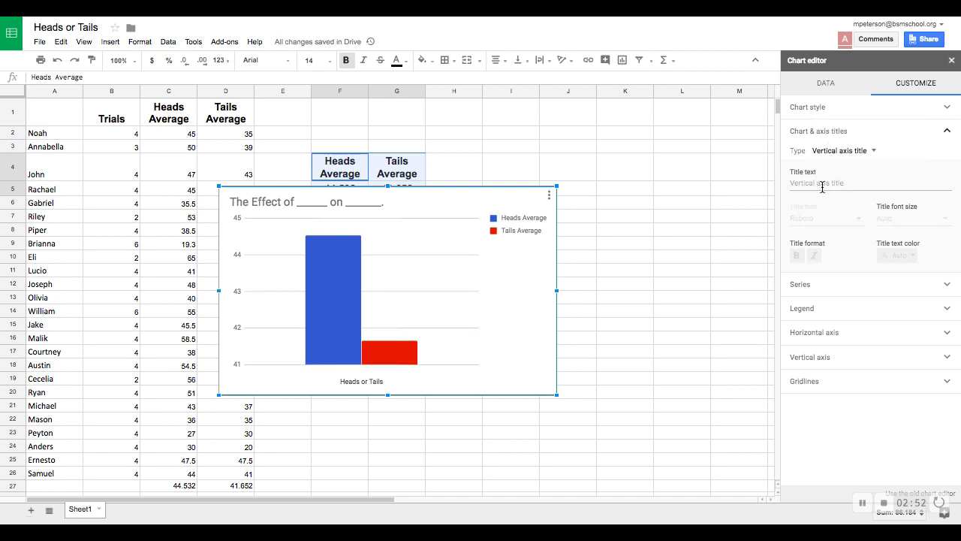
type("Num")
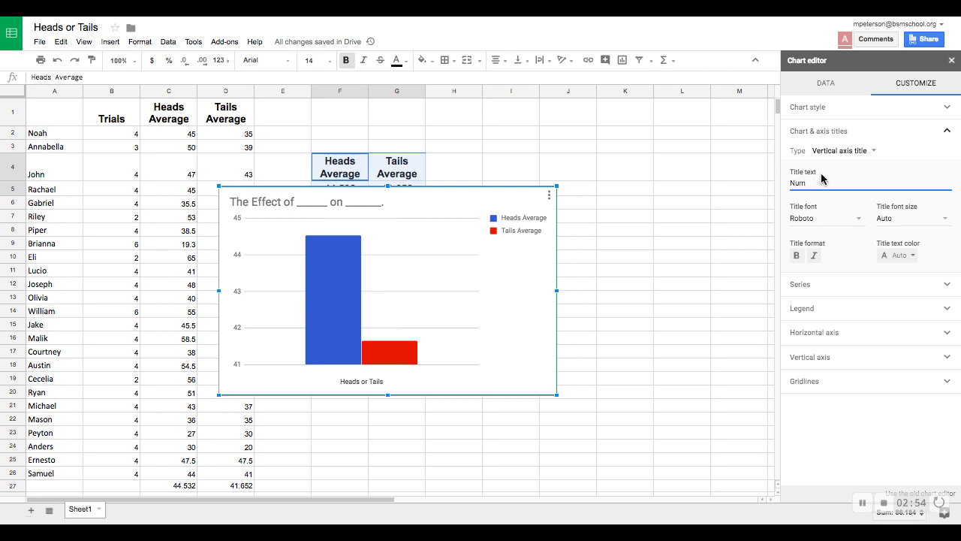
type("ber of C")
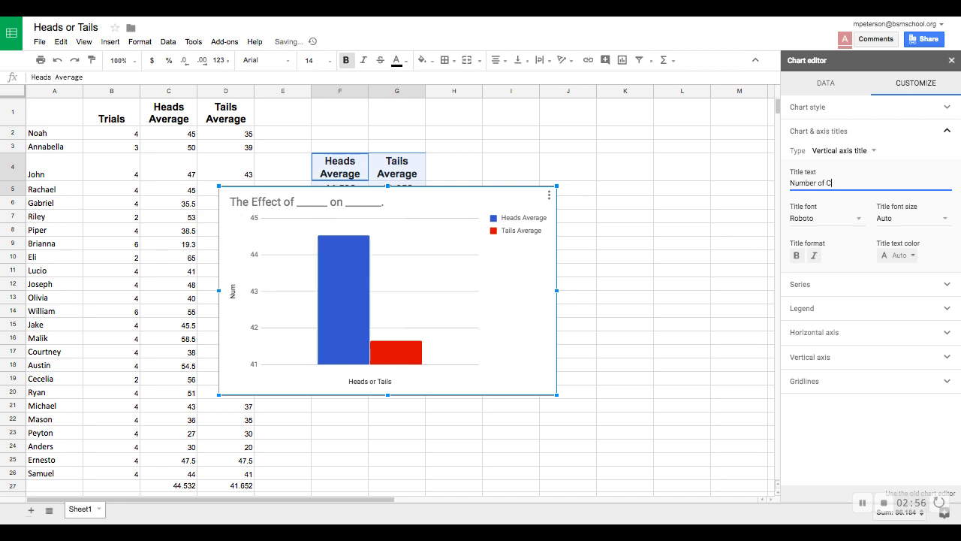
type("oin Flips")
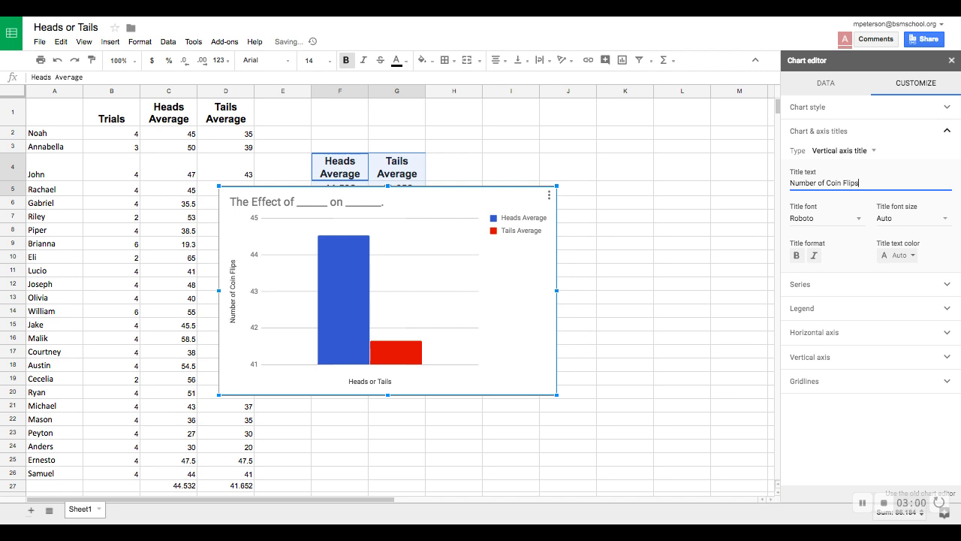
left_click(723, 326)
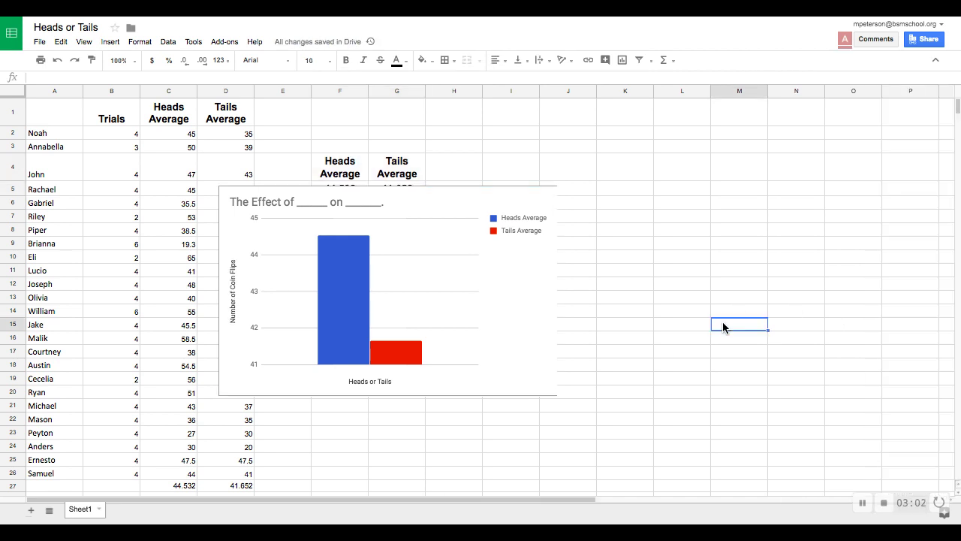